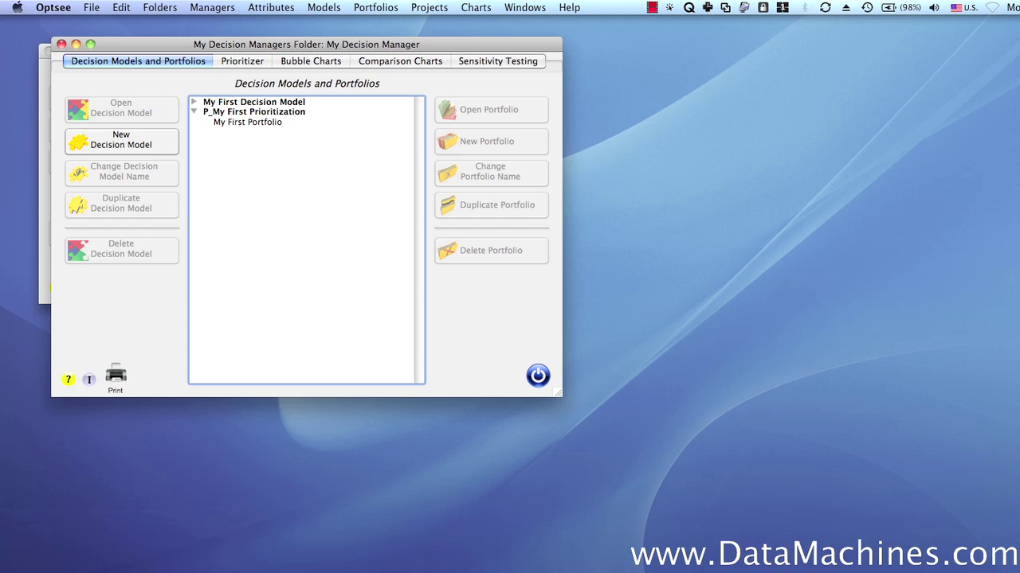
Open My First Portfolio and move its window higher on the screen.
click(258, 123)
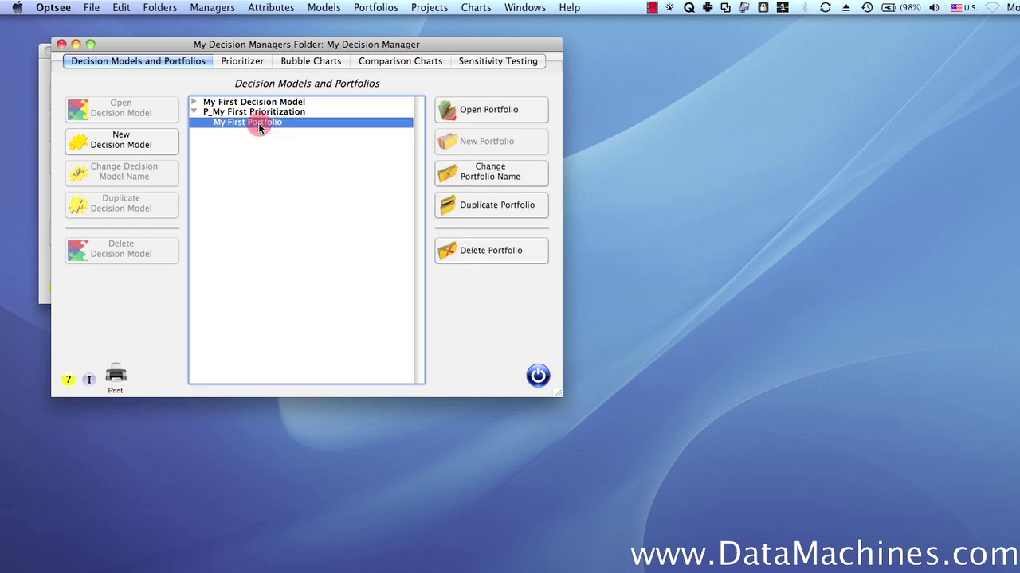
click(474, 110)
drag(474, 97, 474, 43)
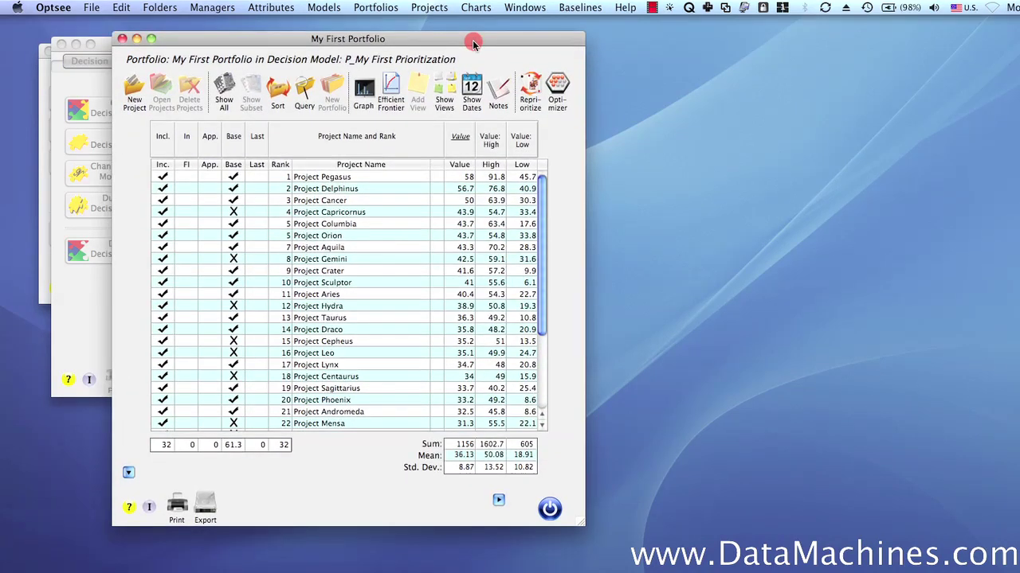
Bring up the portfolio's empty Dependency Sets window with Portfolios > Edit Dependencies.
click(367, 8)
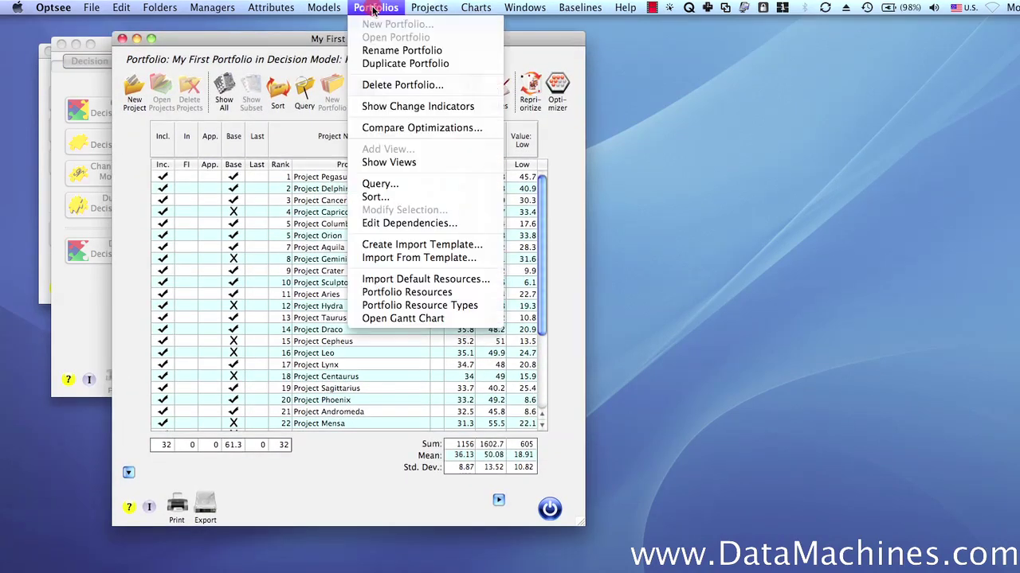
click(446, 225)
drag(453, 196, 307, 88)
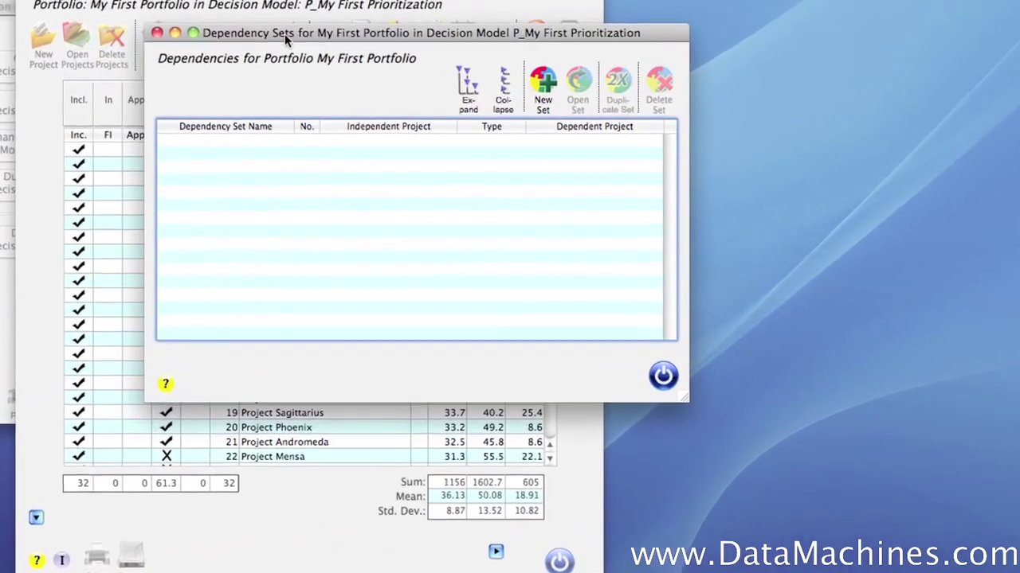
Create a new dependency set named 'Dependency Set 1'.
click(548, 53)
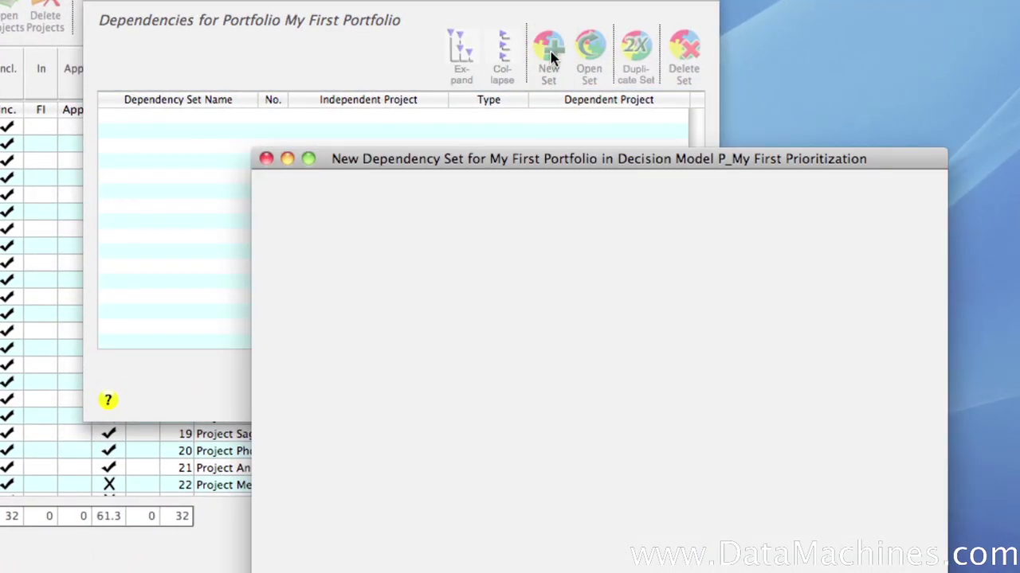
drag(551, 157, 394, 43)
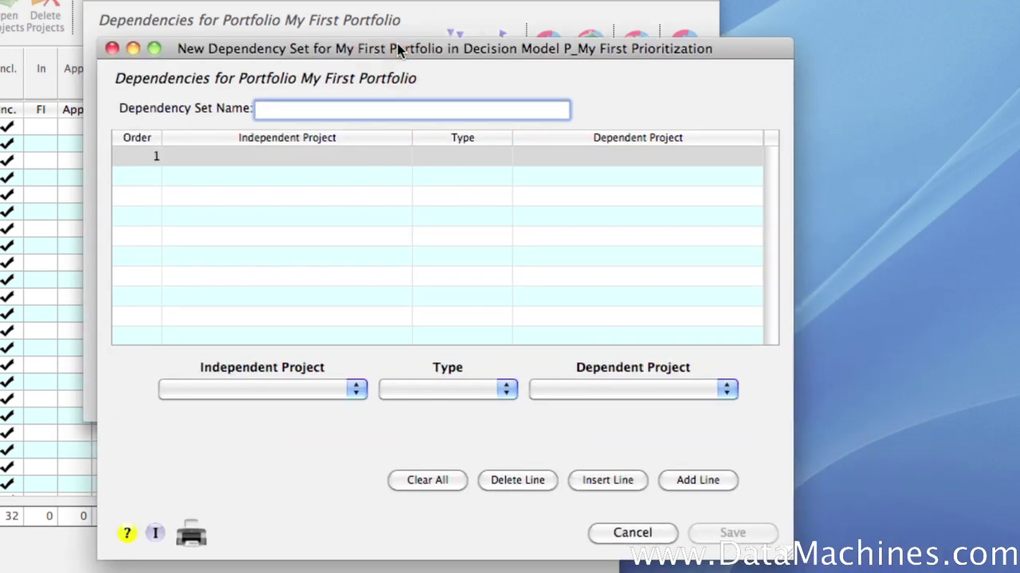
text(Depe)
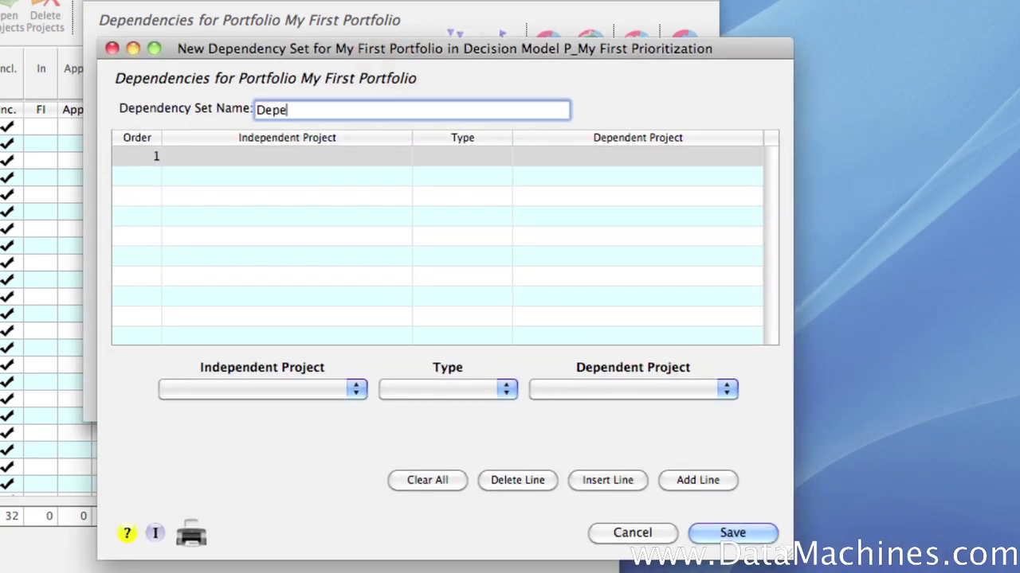
text(ndency Set 1)
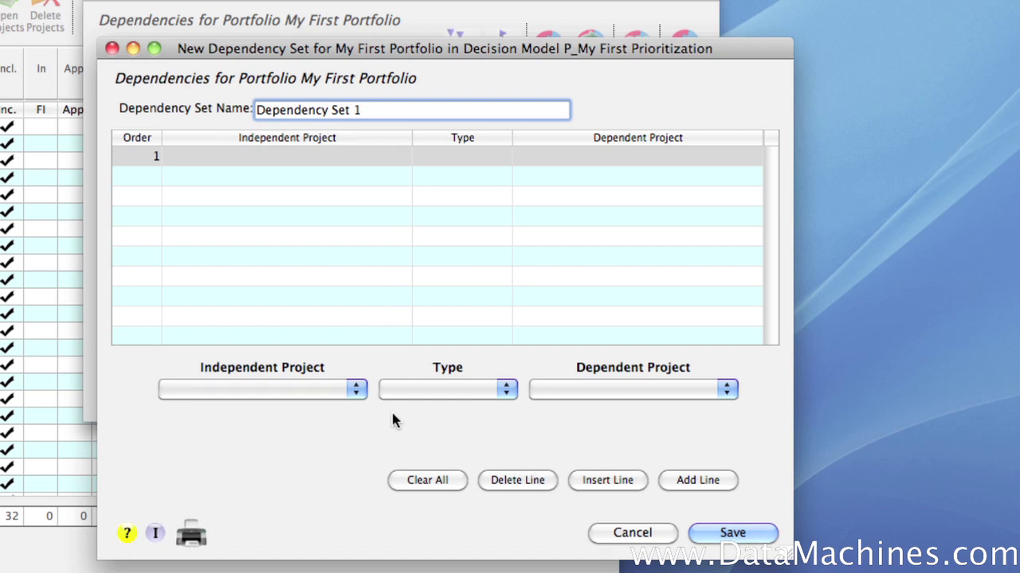
Make line 1 read Project Hercules Then Project Gemini, and add a second line.
click(357, 395)
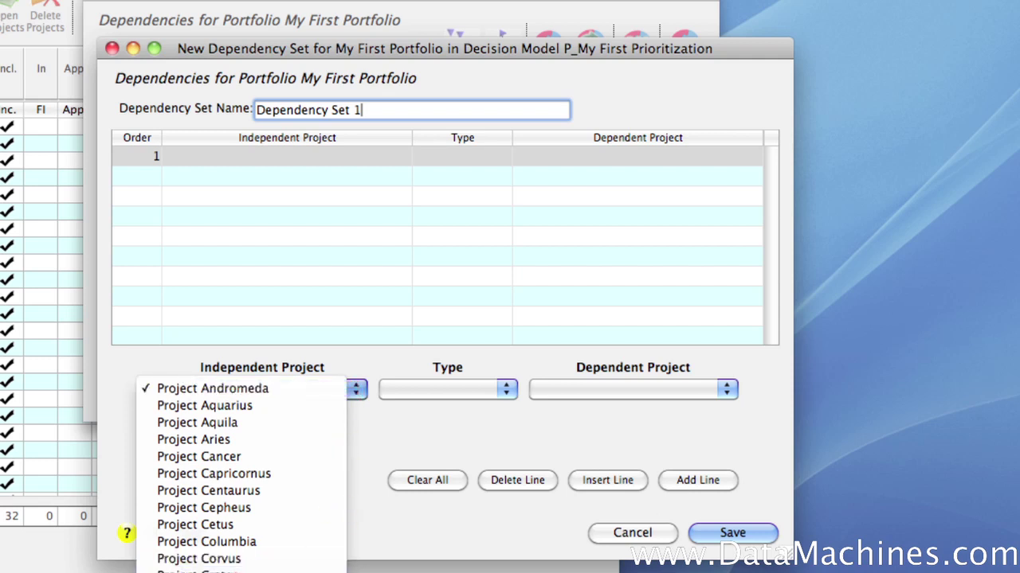
click(207, 567)
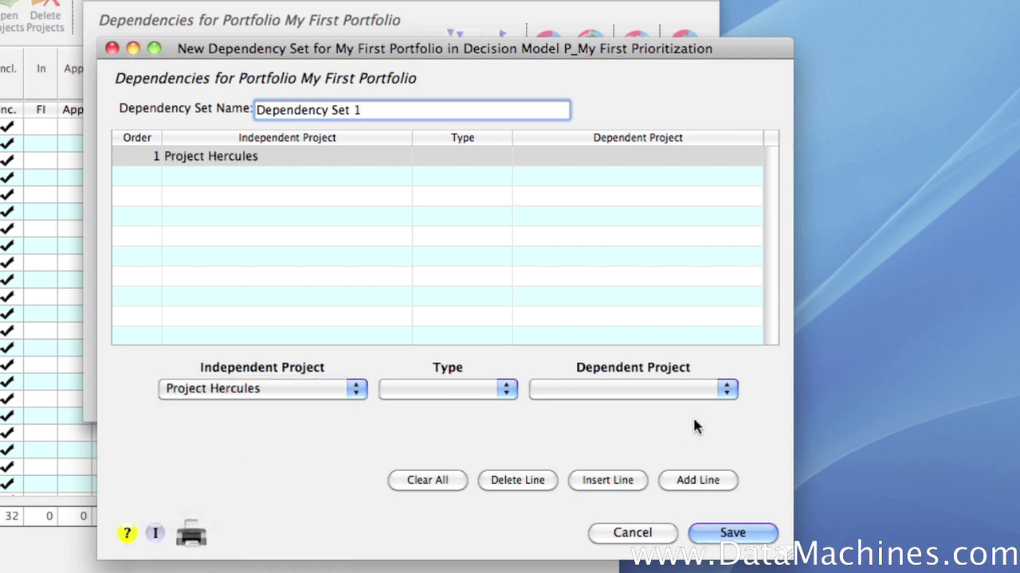
click(733, 391)
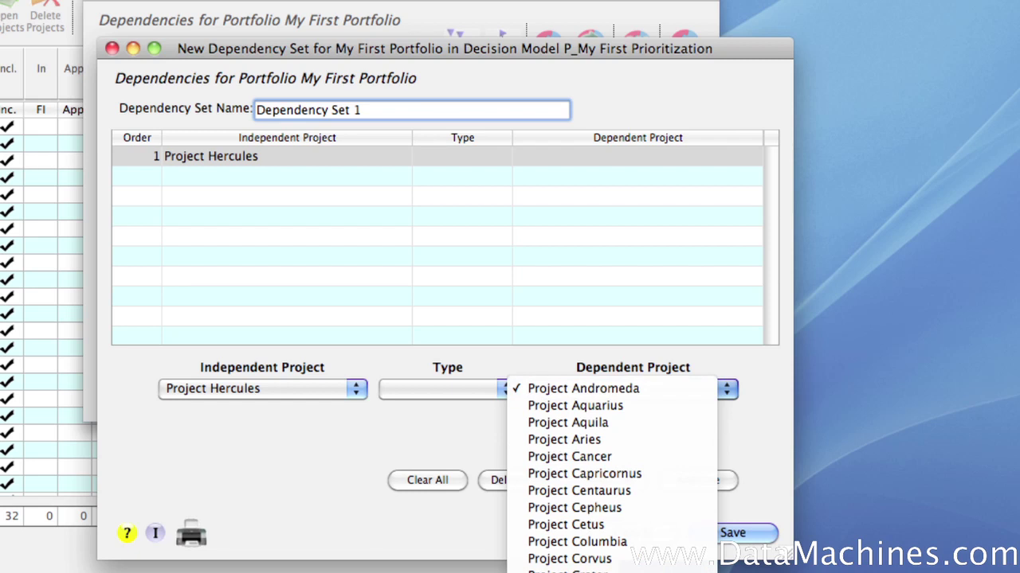
click(568, 570)
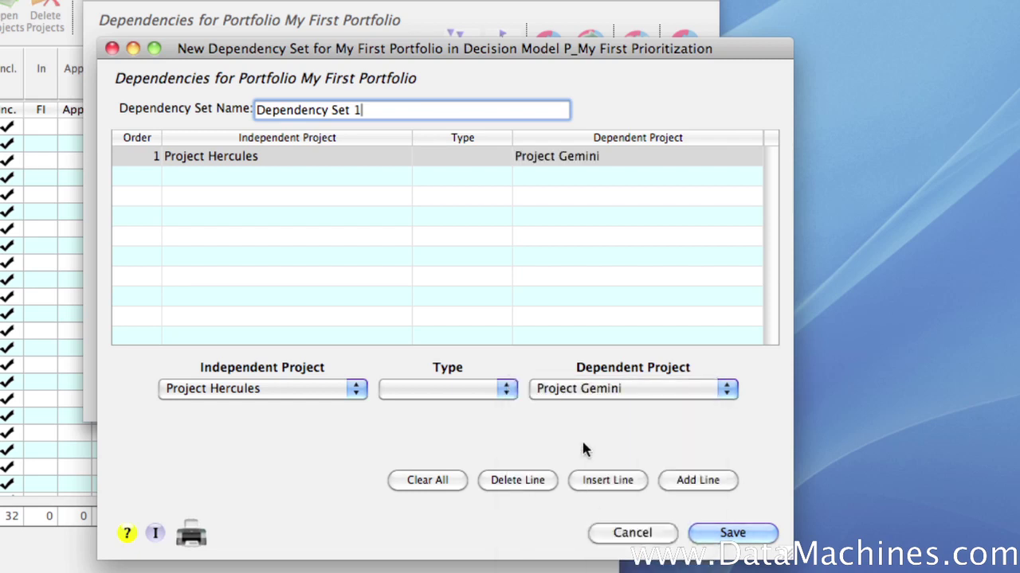
click(507, 391)
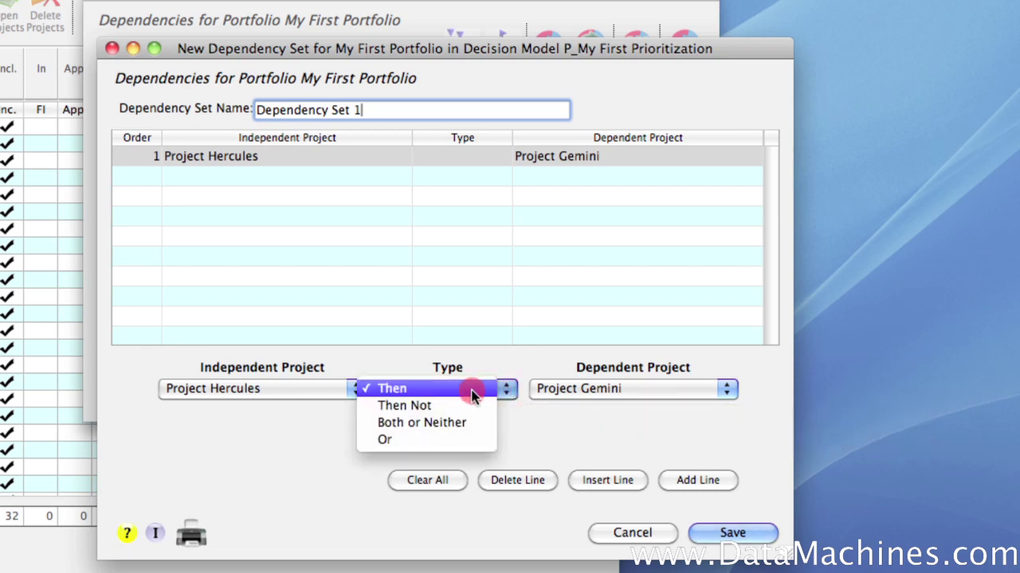
click(472, 390)
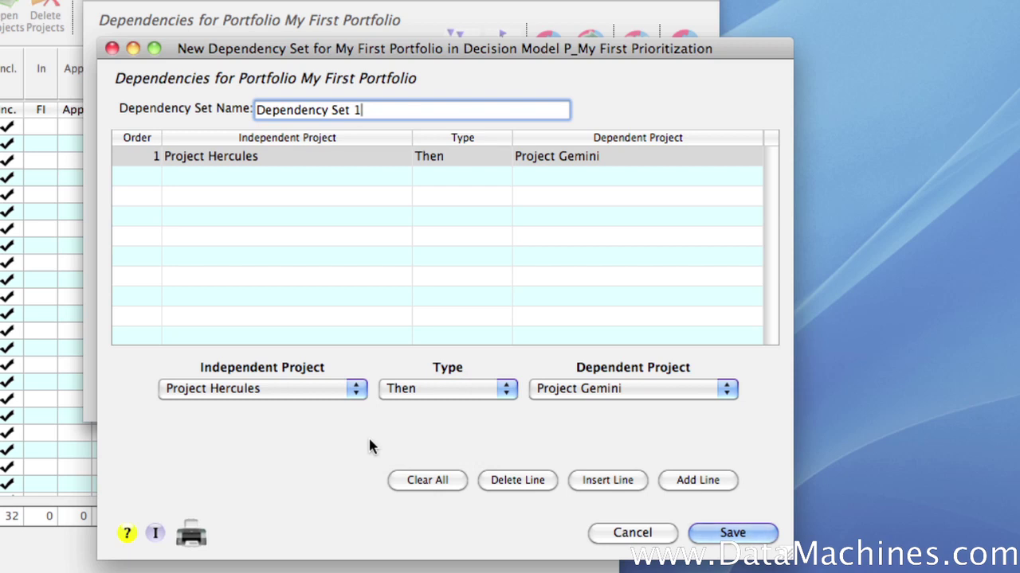
click(714, 482)
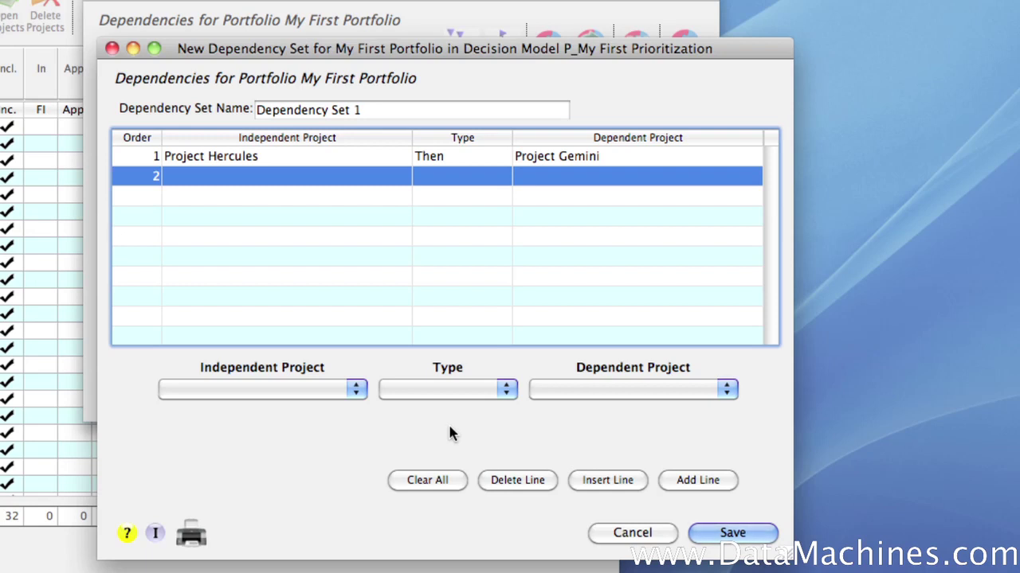
Set line 2 to Project Columbia Both or Neither Project Phoenix.
click(357, 389)
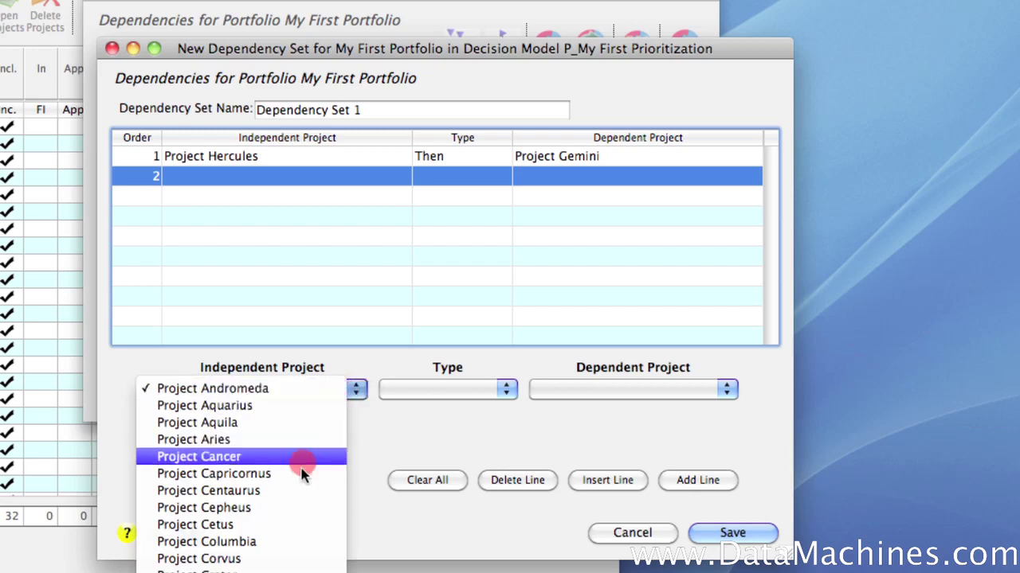
click(288, 548)
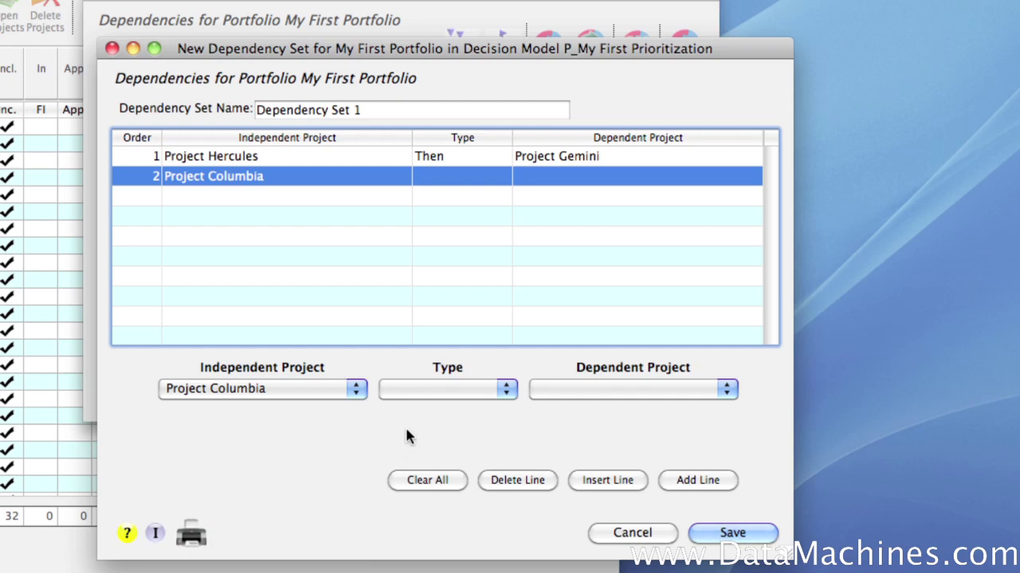
click(562, 388)
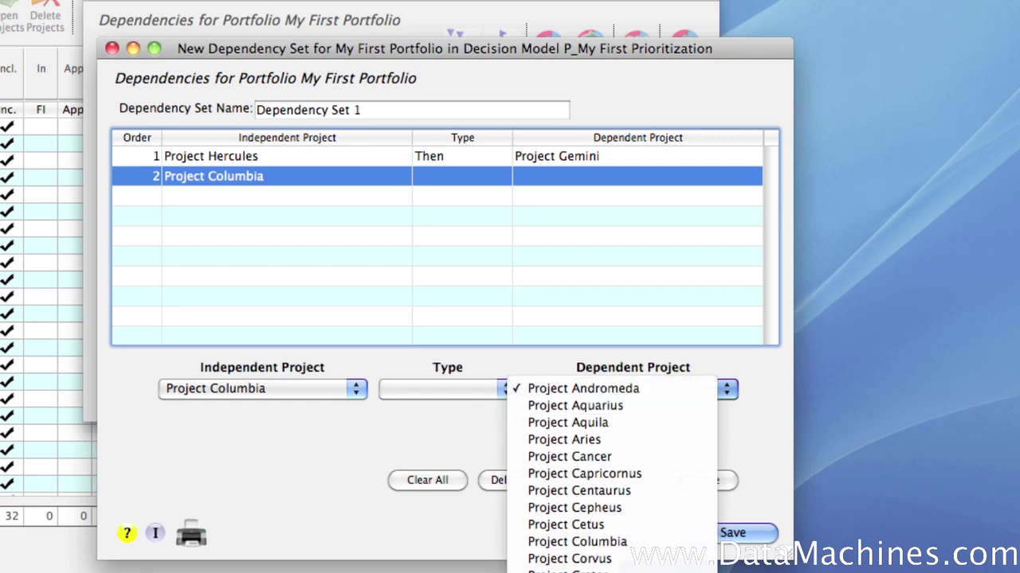
click(519, 481)
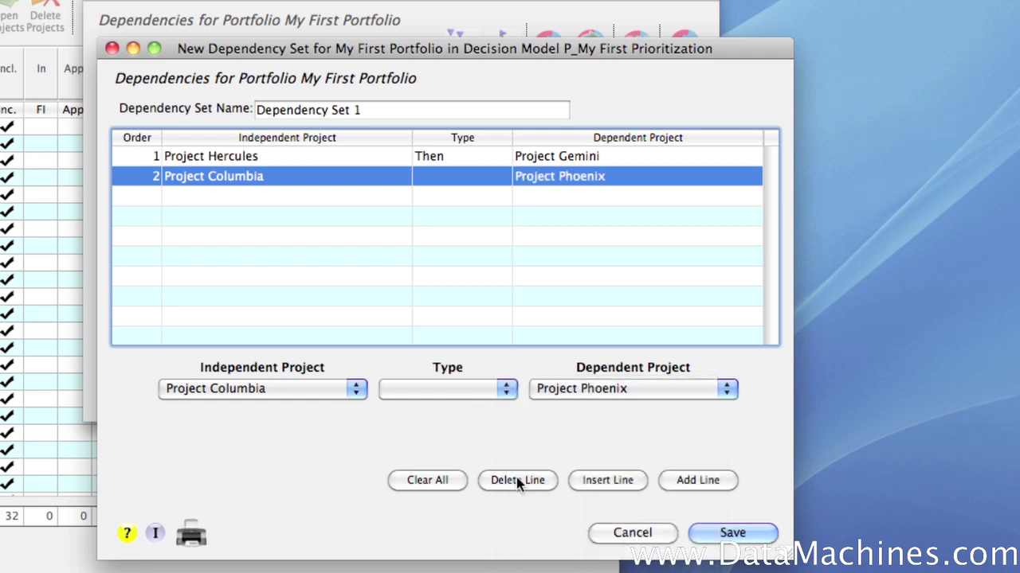
click(507, 390)
drag(509, 396, 489, 428)
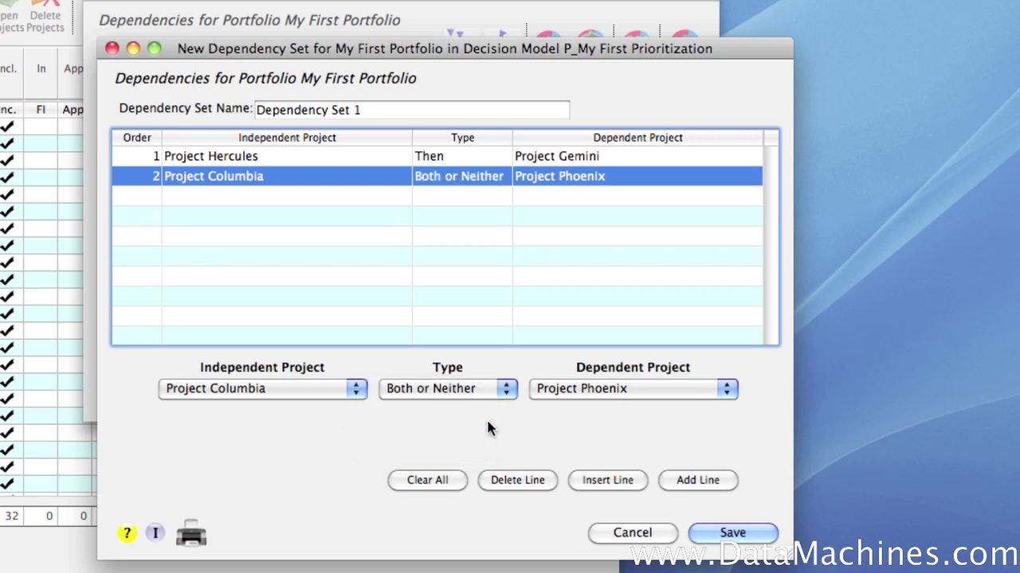
Add a third rule with dependent Project Mensa and type Both or Neither.
click(709, 483)
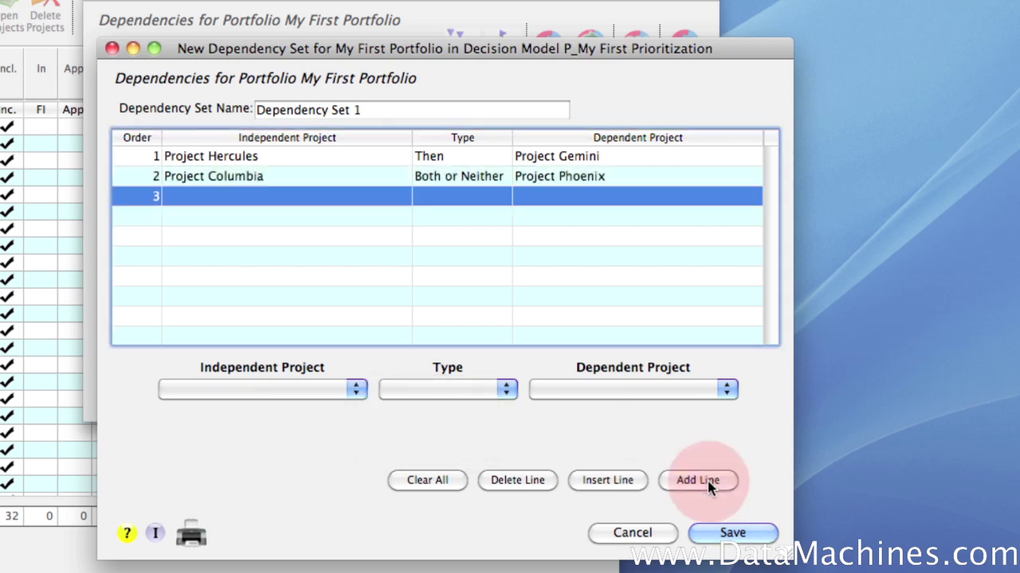
drag(285, 394, 239, 572)
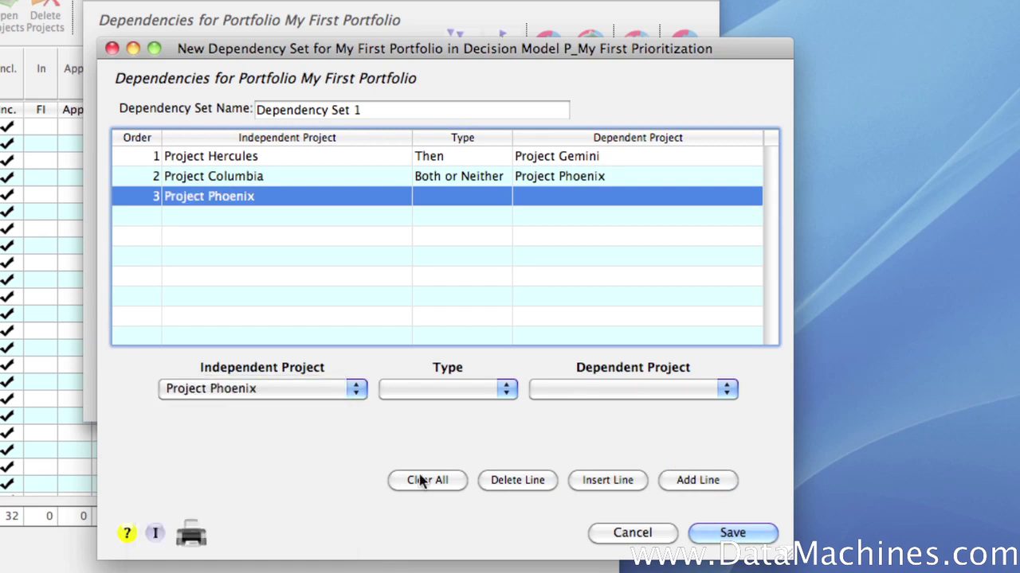
click(578, 393)
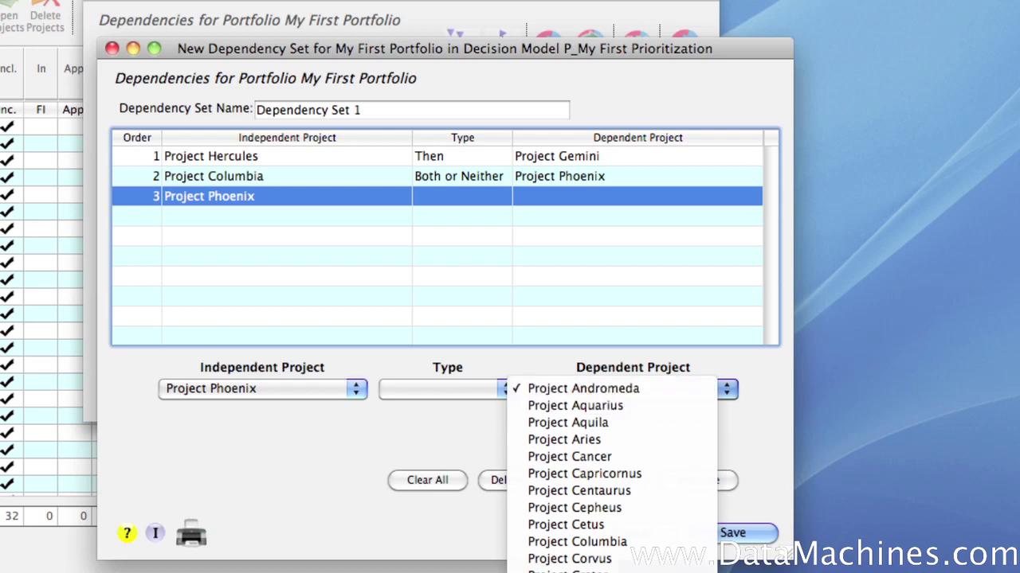
click(570, 570)
click(502, 391)
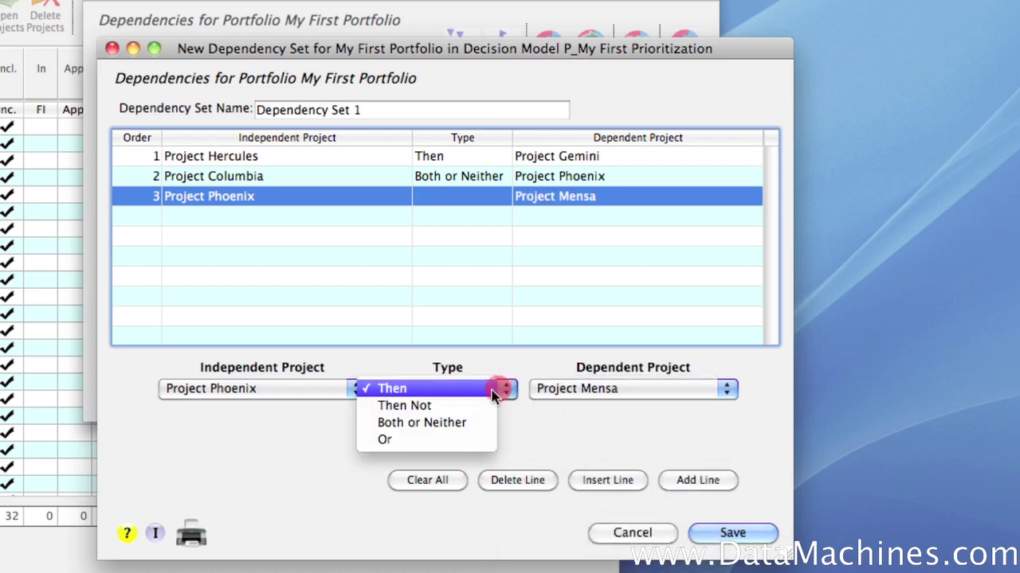
click(470, 423)
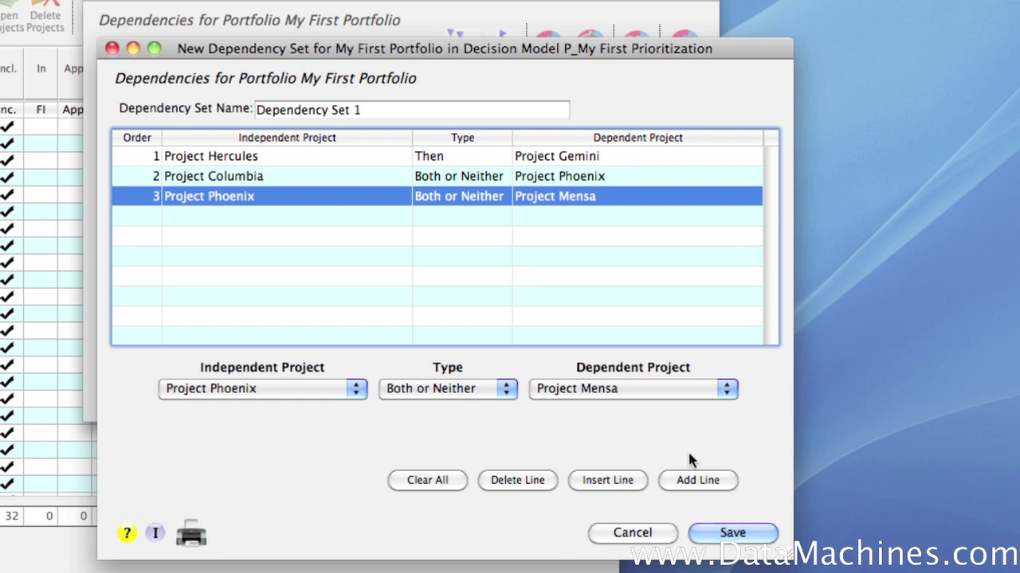
Add a fourth rule: Project Scorpio Then Not Project Leo.
click(691, 480)
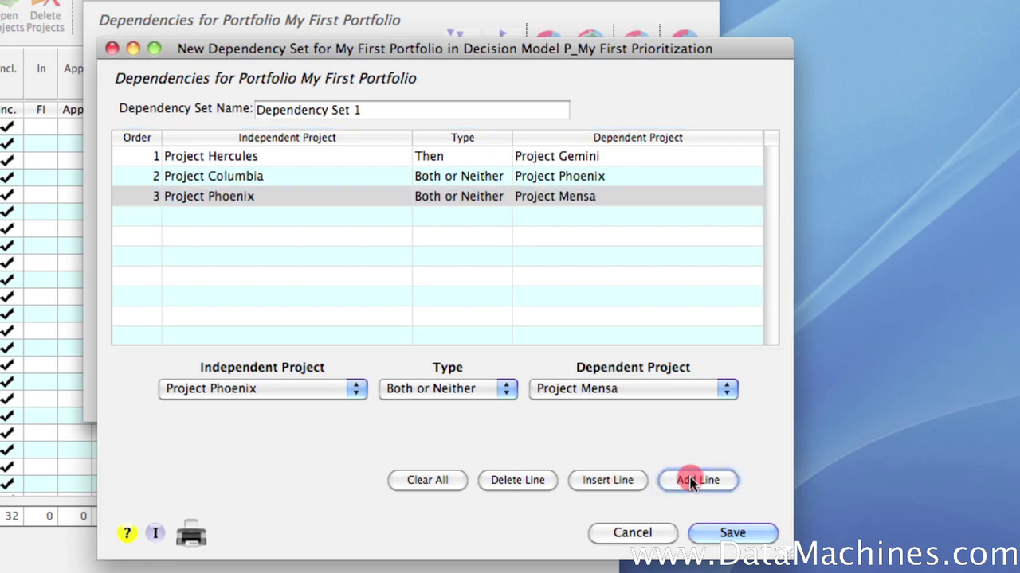
click(355, 388)
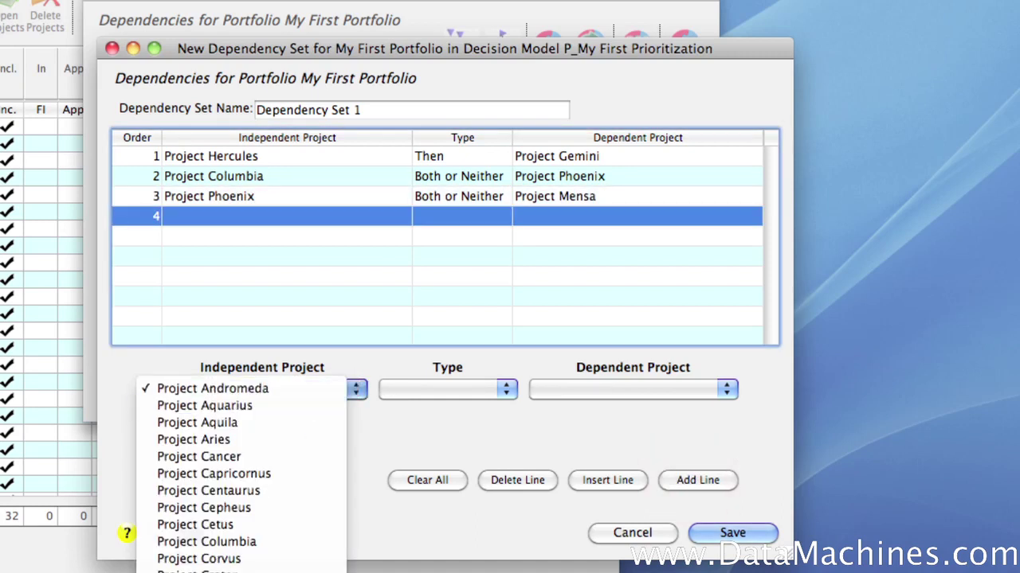
text(sc)
key(Return)
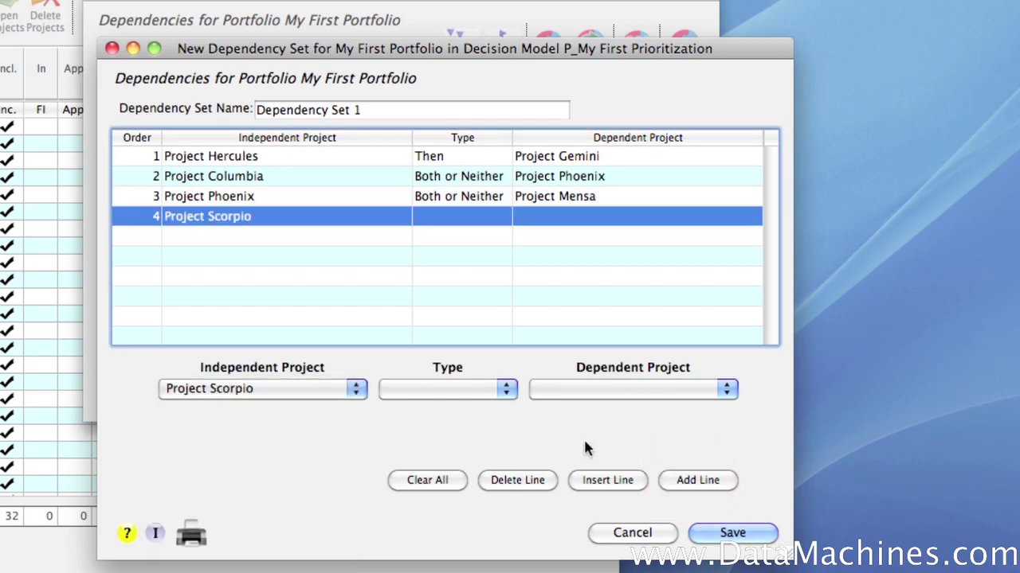
click(601, 387)
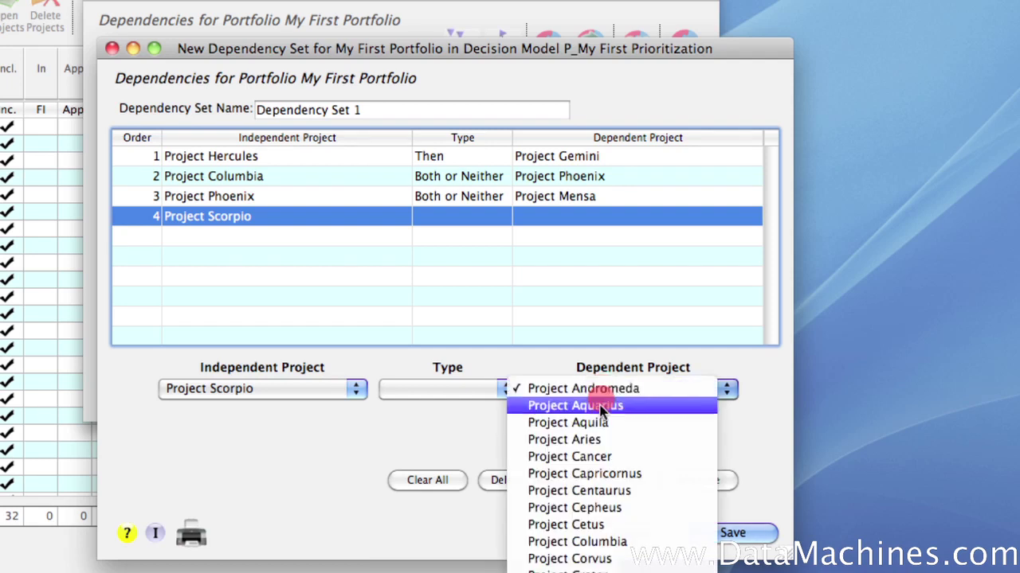
text(leo)
key(Return)
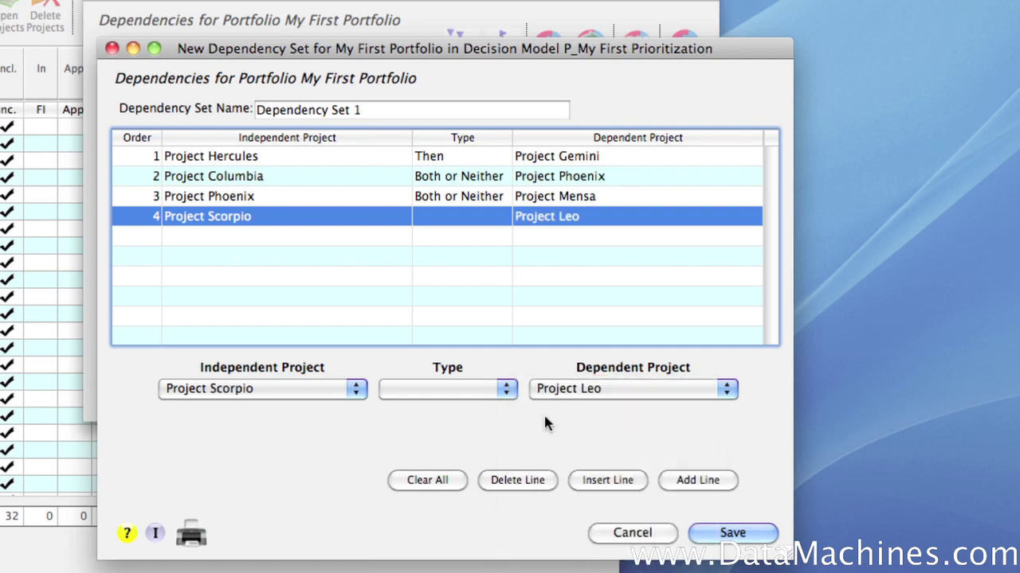
click(510, 388)
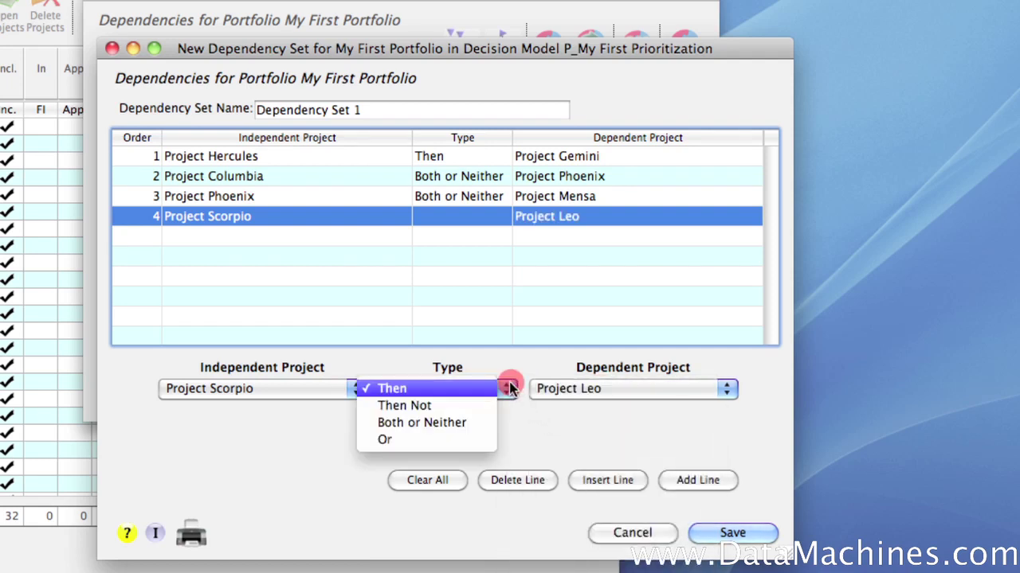
click(475, 406)
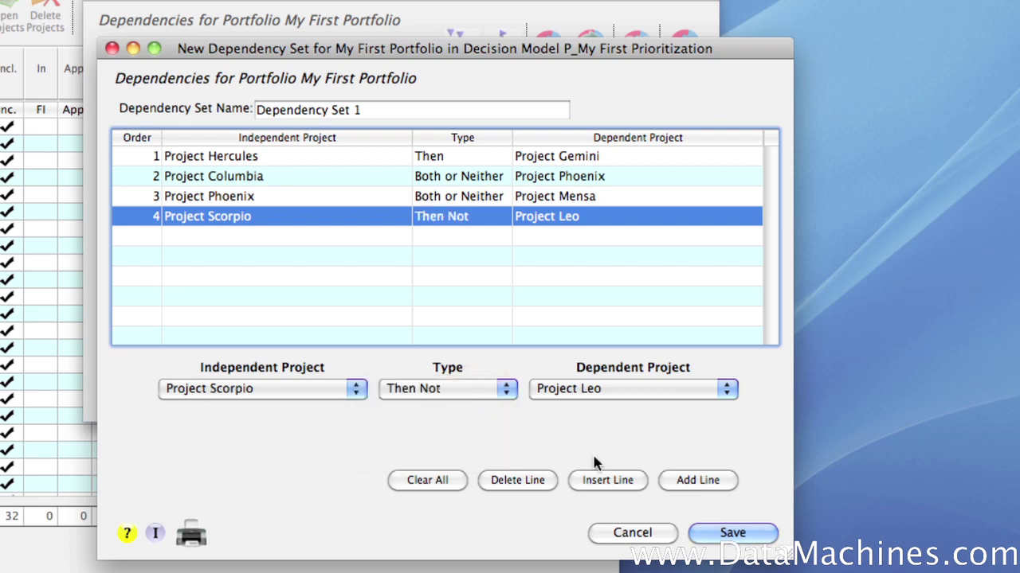
Add a fifth rule, Project Draco Or Project Hydra, and save the set.
click(697, 480)
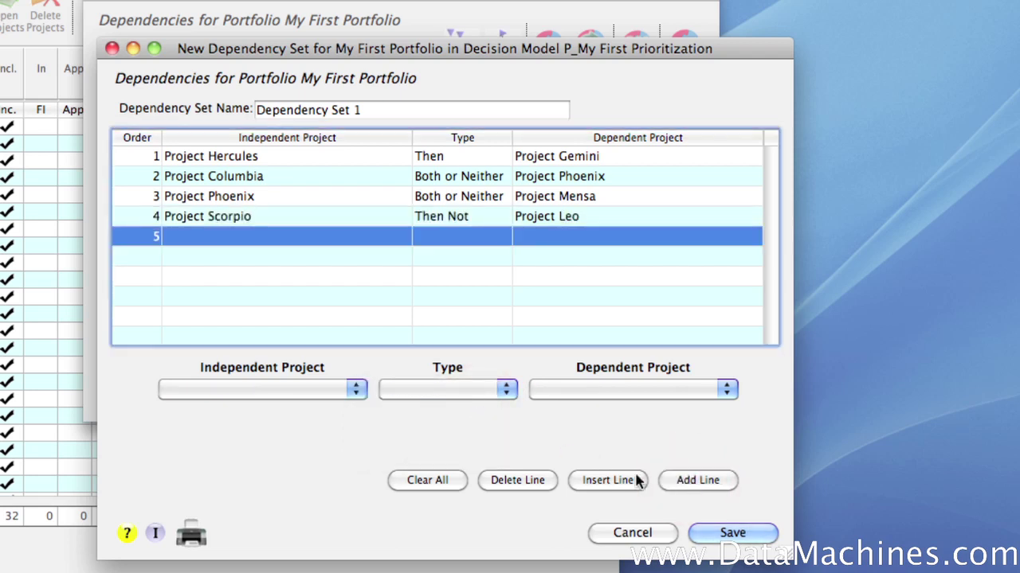
click(309, 391)
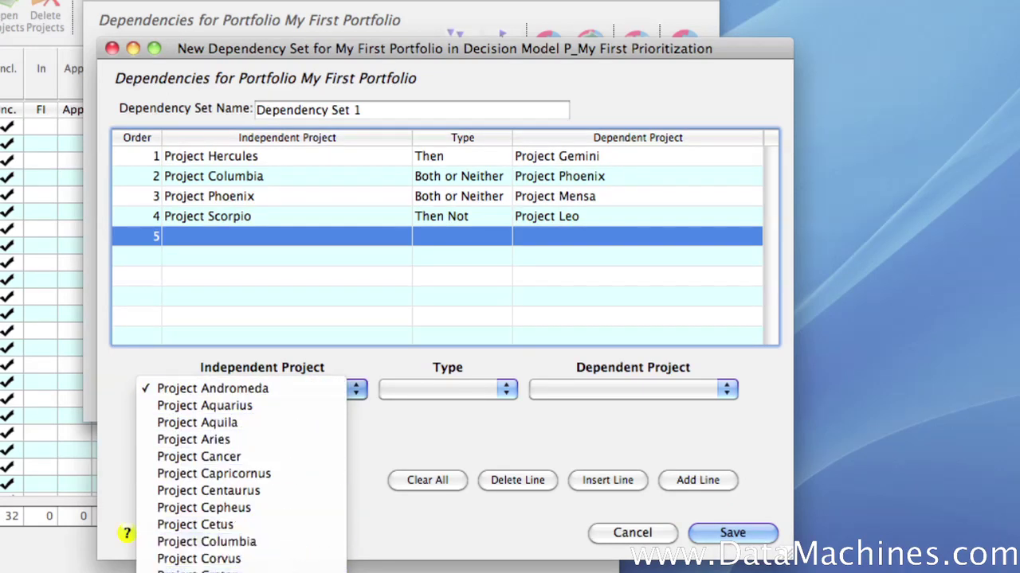
click(207, 570)
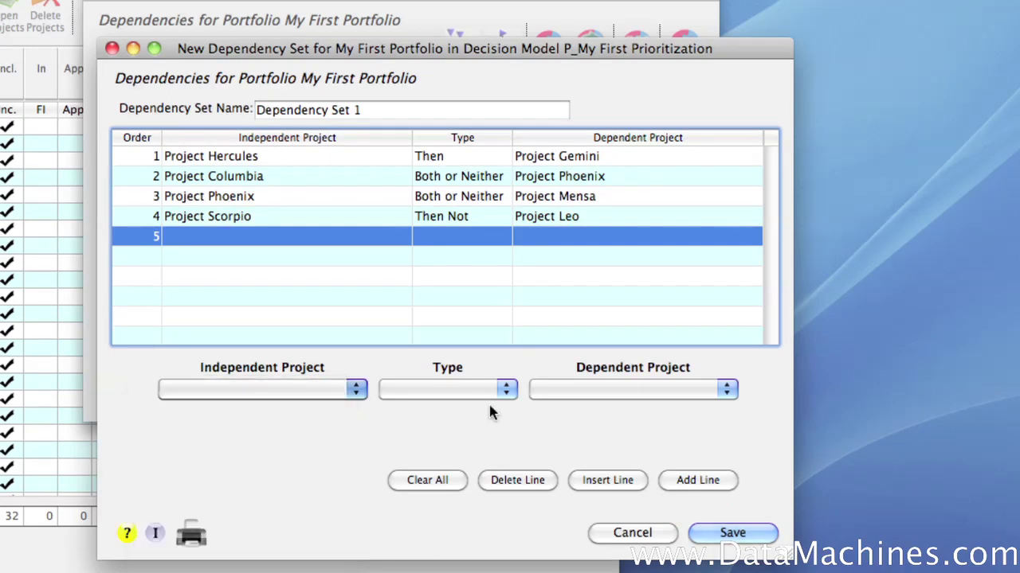
click(536, 395)
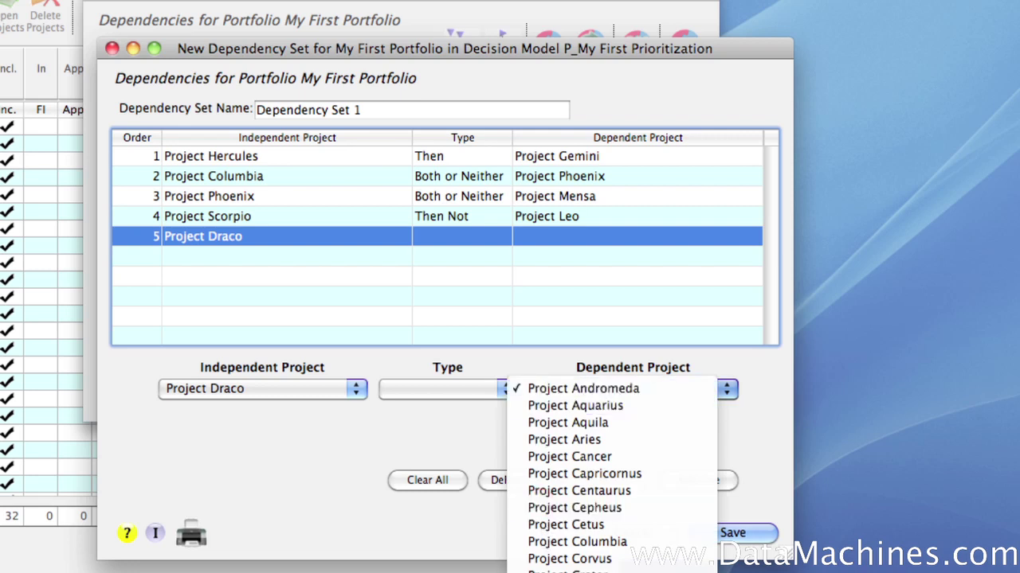
click(558, 569)
click(474, 391)
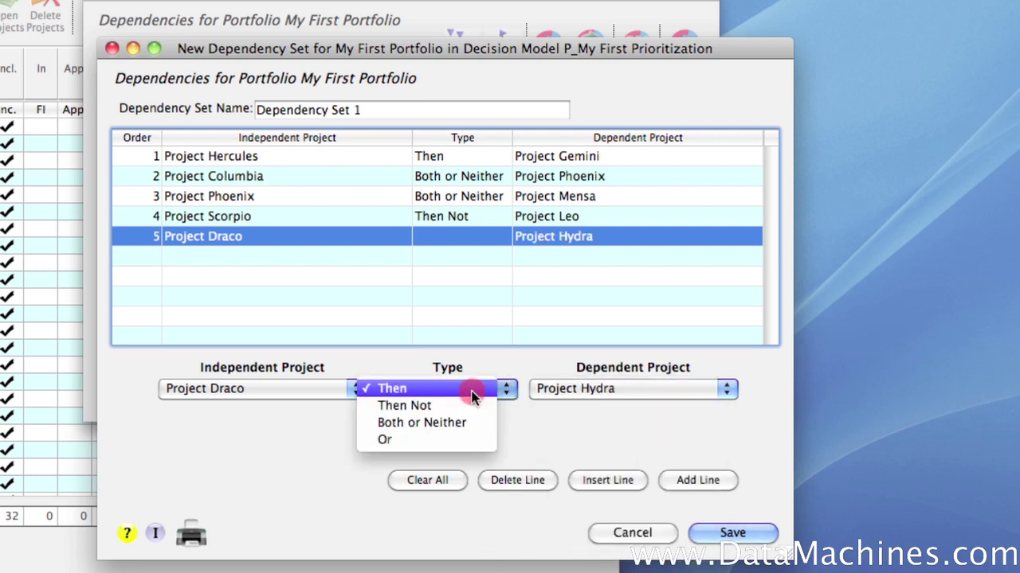
click(464, 439)
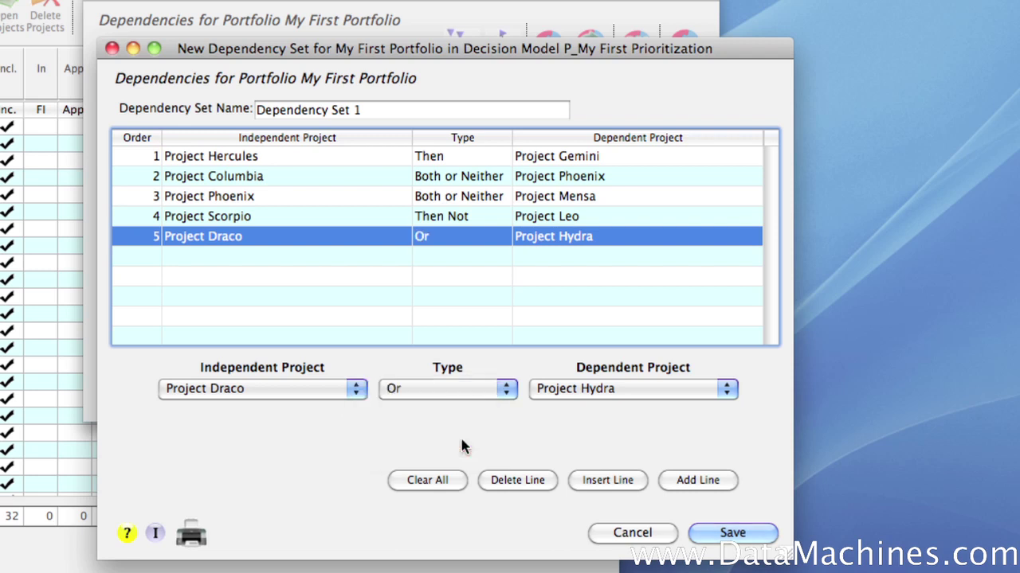
click(719, 536)
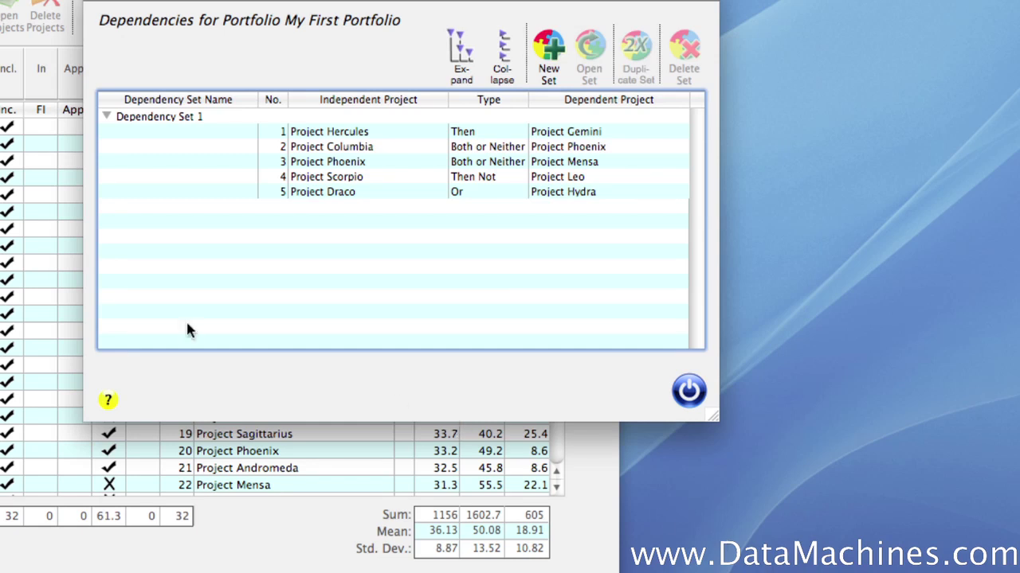
Collapse and re-expand Dependency Set 1's rules, then select that set.
click(107, 118)
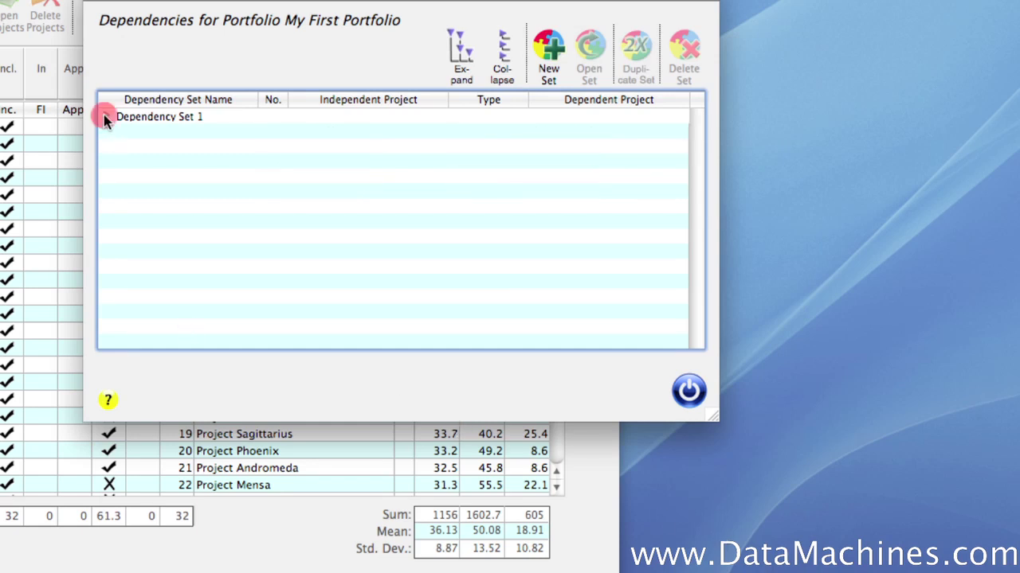
click(107, 118)
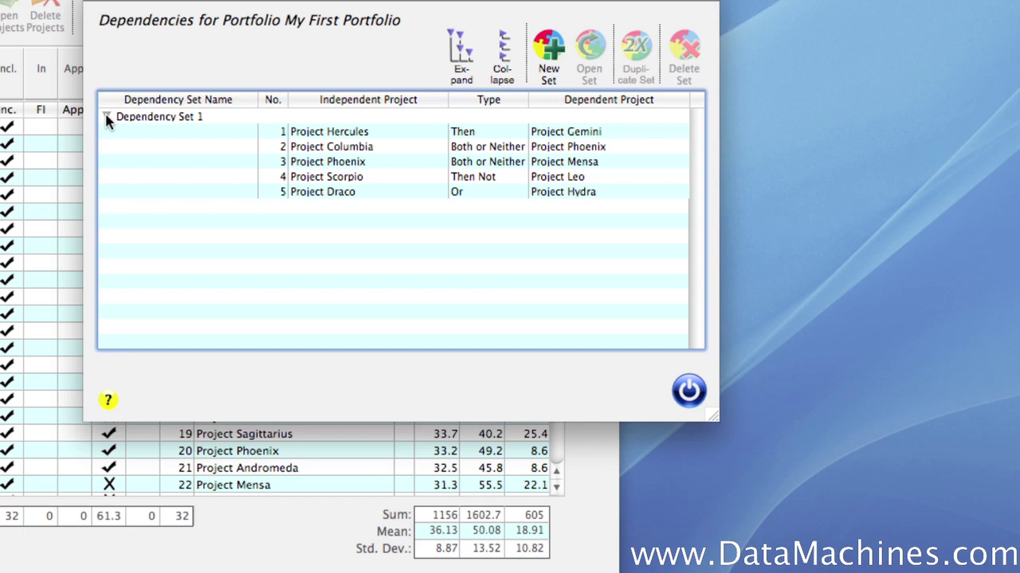
click(146, 120)
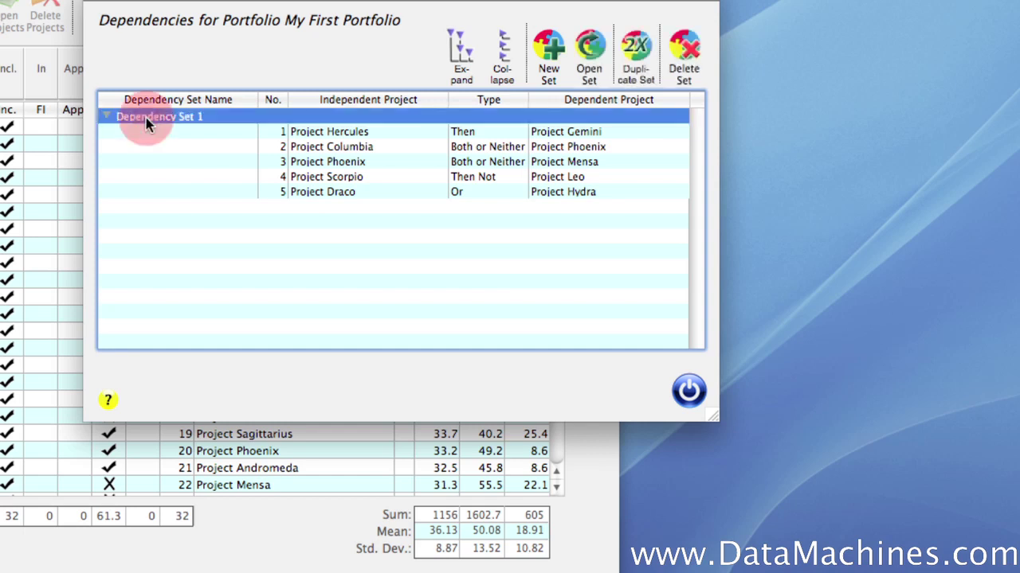
Duplicate Dependency Set 1 and name the copy 'Dependency Set 2'.
click(642, 48)
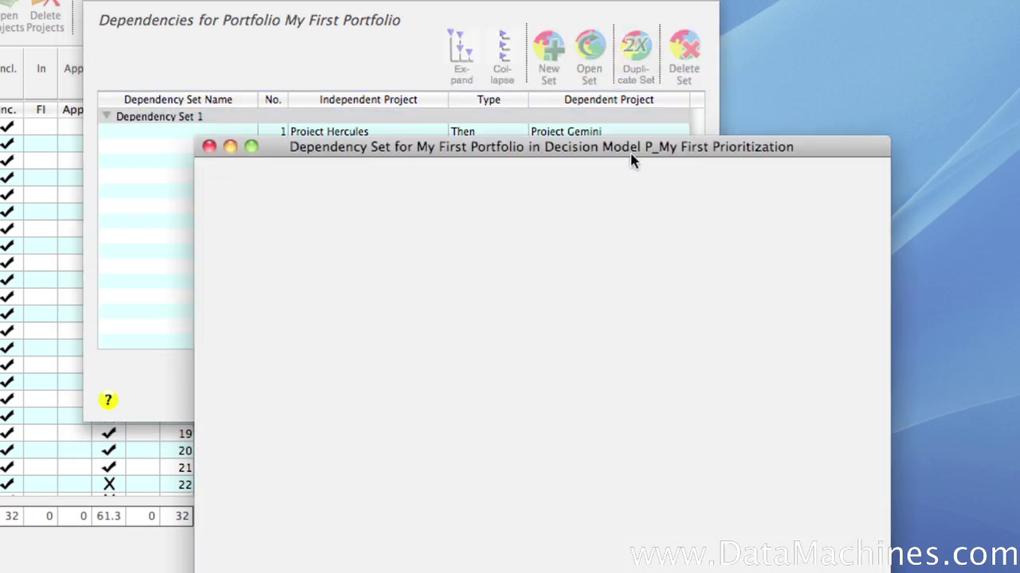
drag(630, 155, 520, 56)
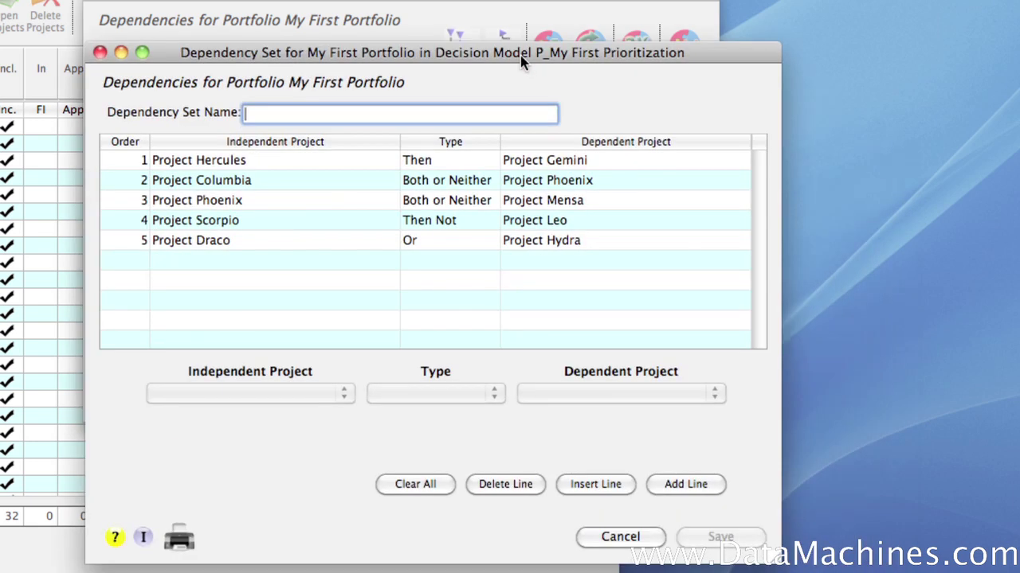
text(D)
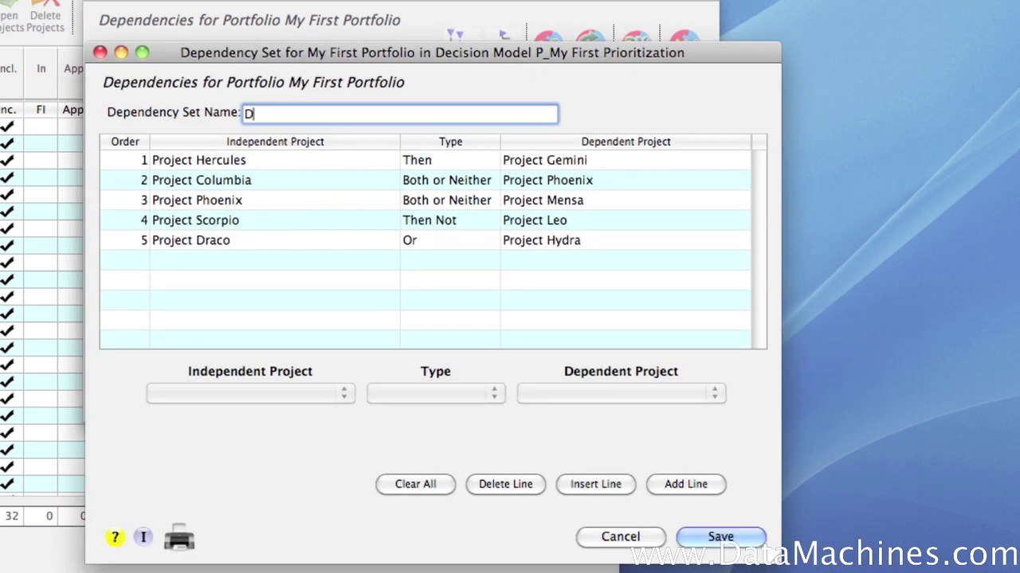
text(ependency)
text(Set 2)
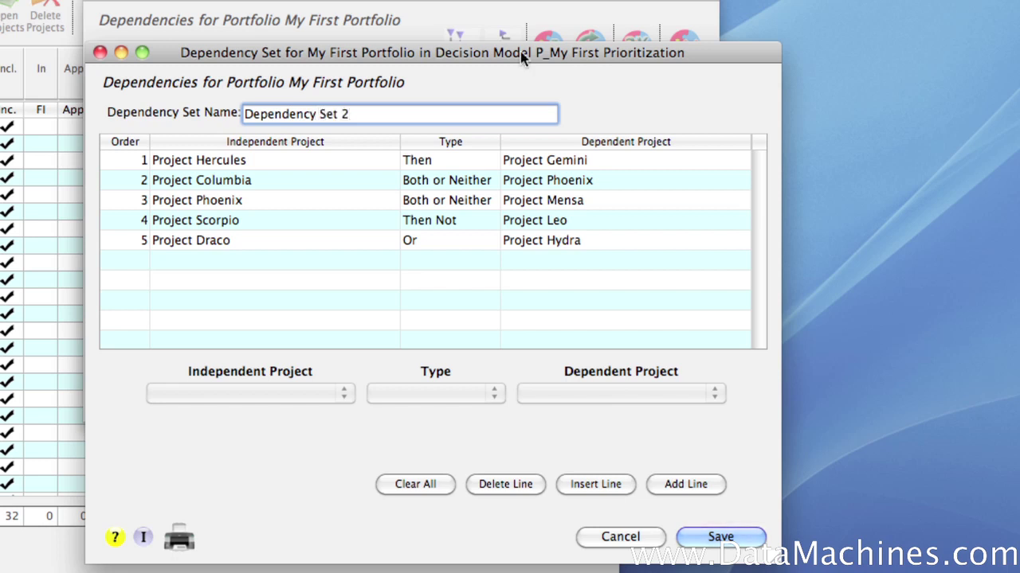
Add a sixth rule, Project Perseus Then Project Taurus, and save the set.
click(683, 482)
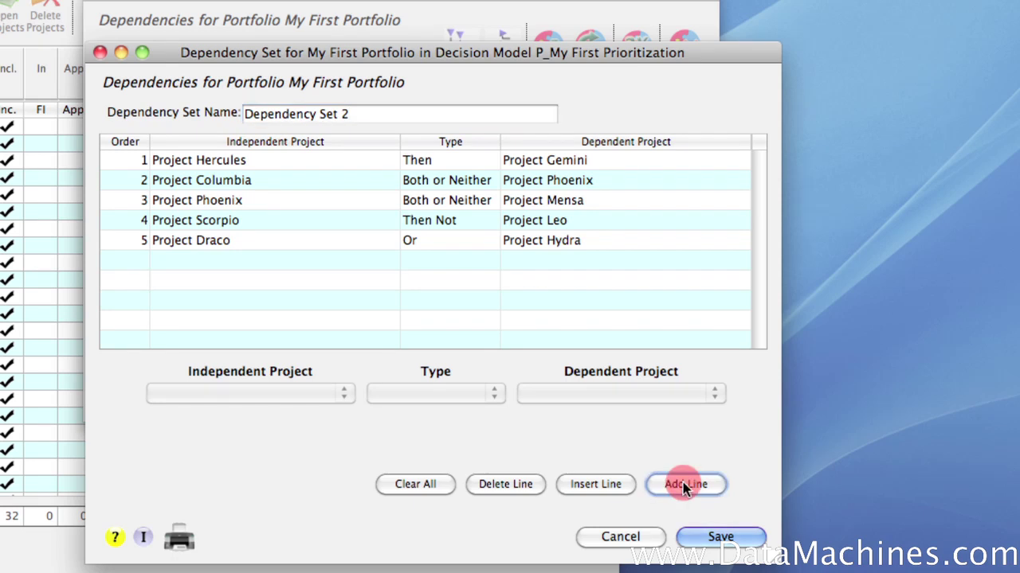
click(344, 393)
drag(333, 426, 315, 545)
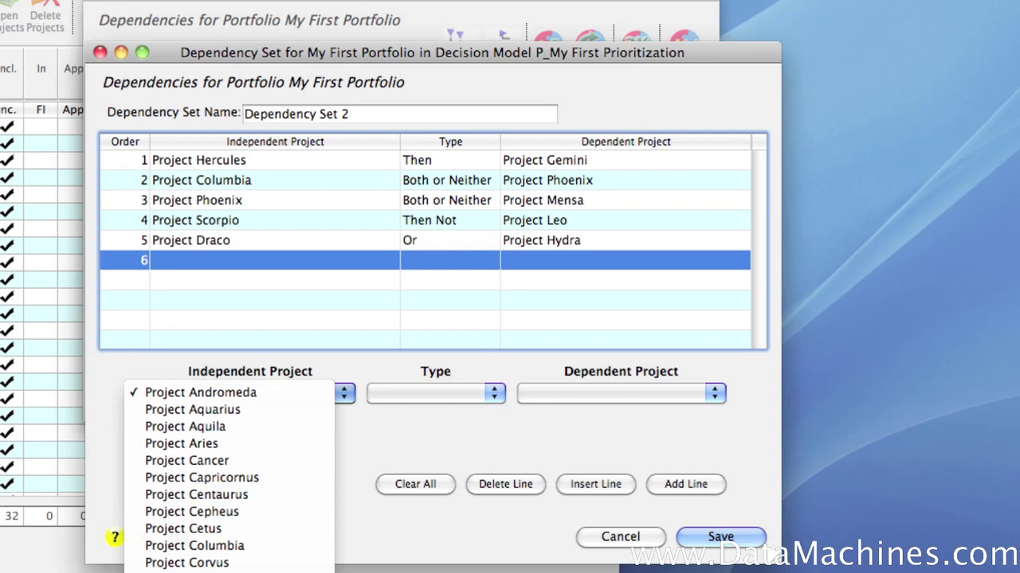
click(491, 392)
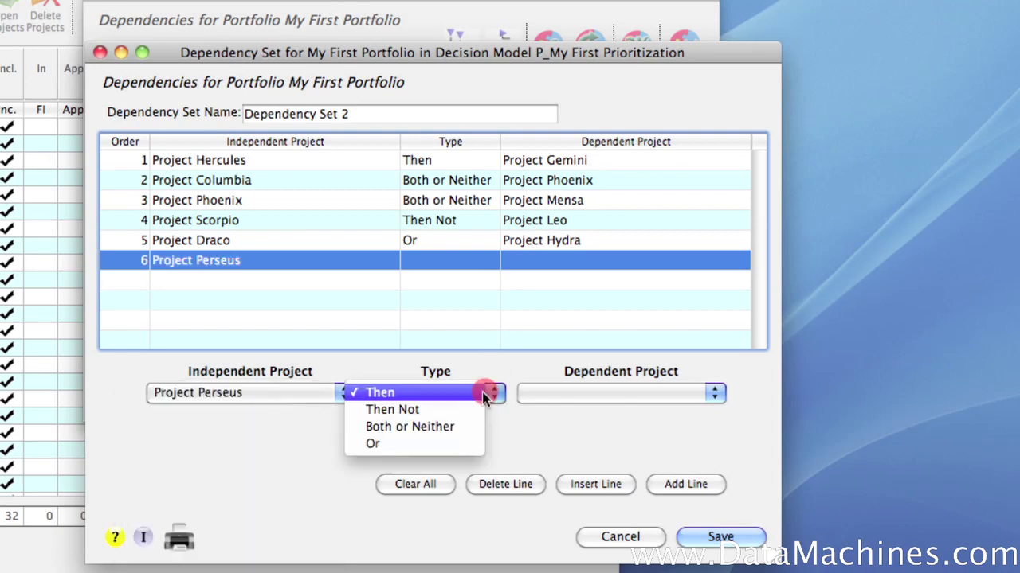
click(485, 393)
click(587, 392)
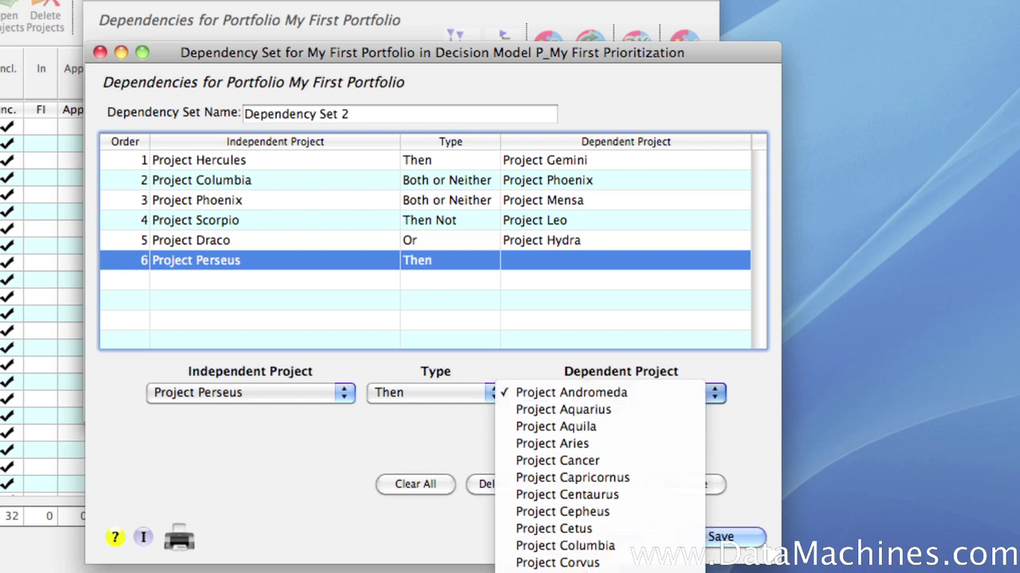
scroll(598, 477, down, 3)
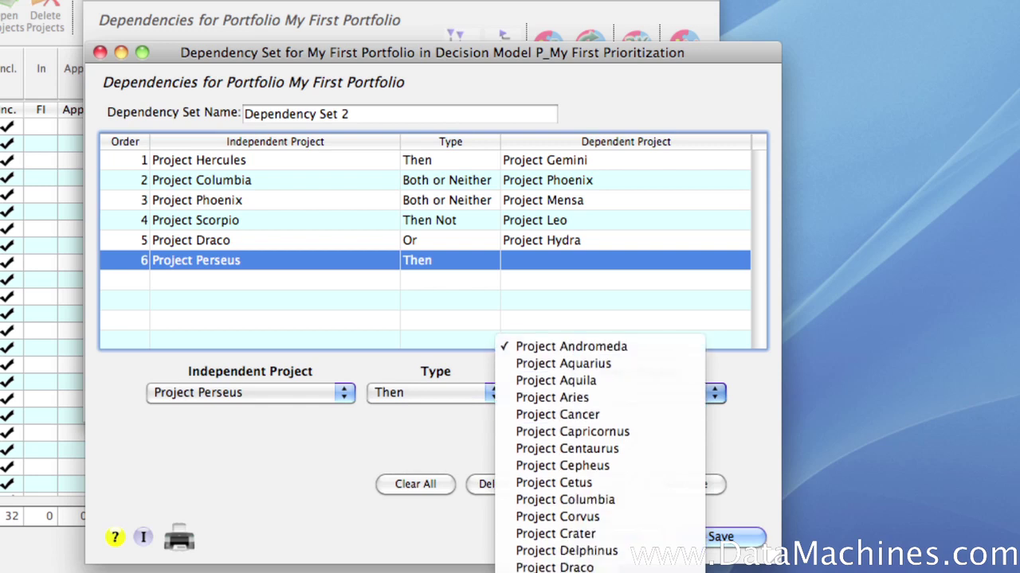
click(557, 567)
click(721, 538)
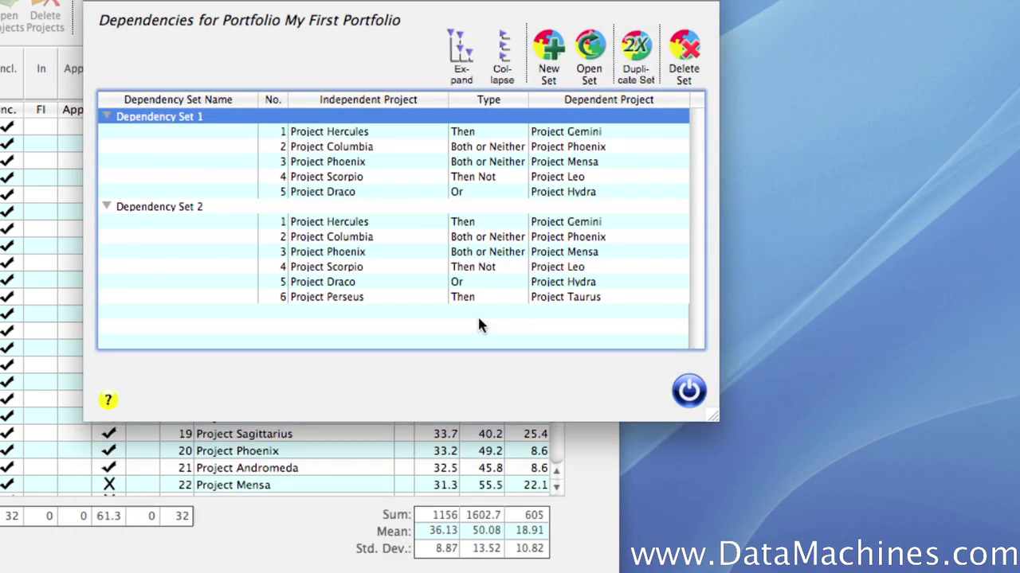
Collapse both sets to their names, then expand all to show every rule.
click(498, 49)
click(462, 51)
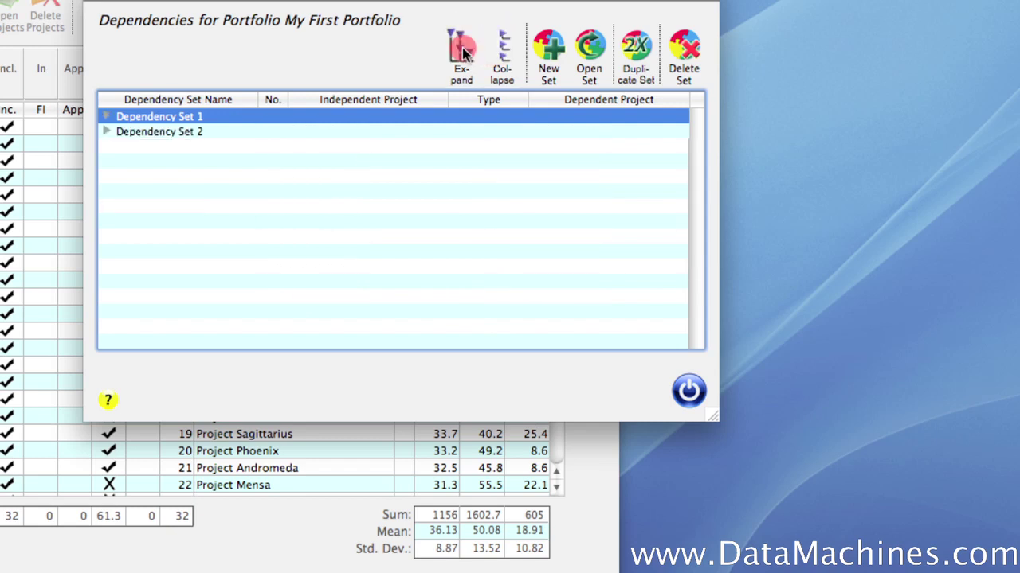